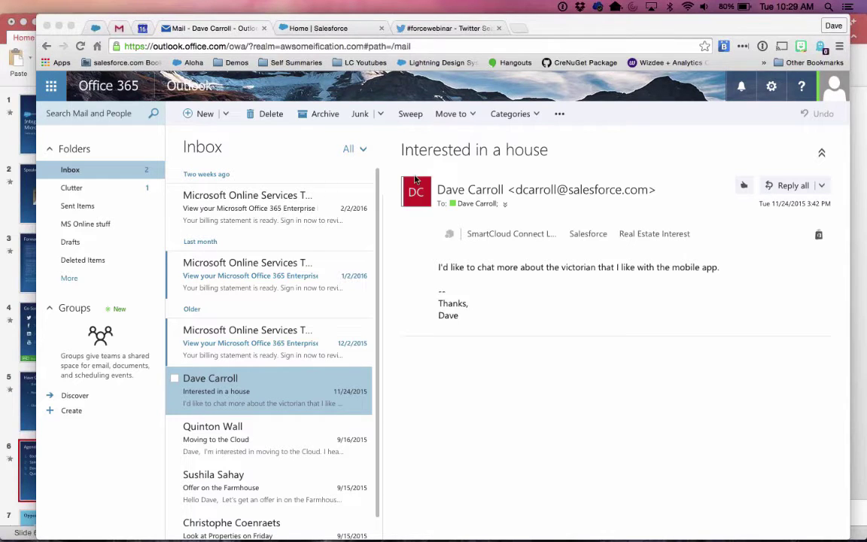
Step: Open the January billing statement, then the 'Offer on the Farmhouse' message in the web Inbox
{"action": "left_click", "coordinate": [276, 210]}
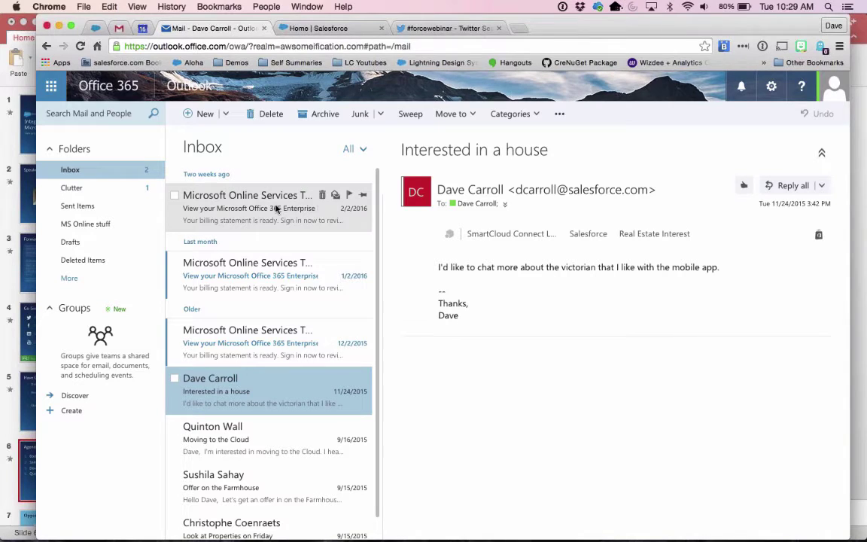
{"action": "left_click", "coordinate": [265, 271]}
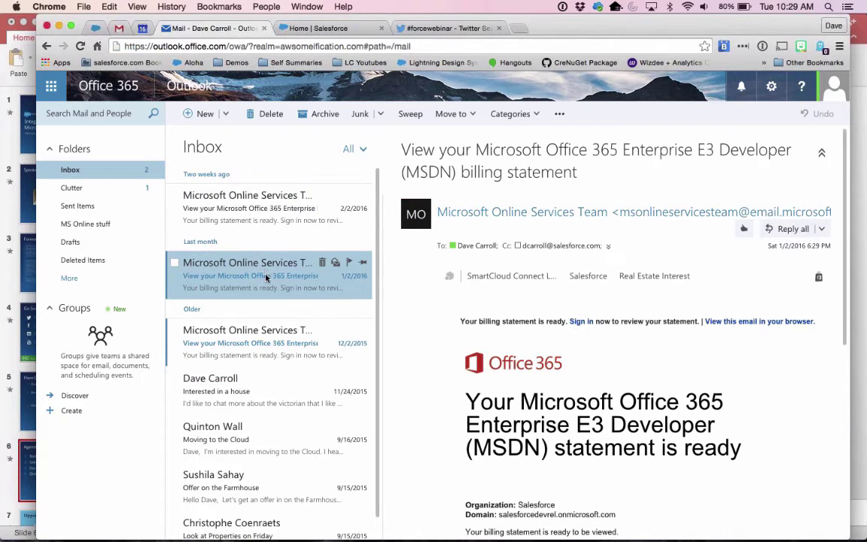
{"action": "left_click", "coordinate": [271, 491]}
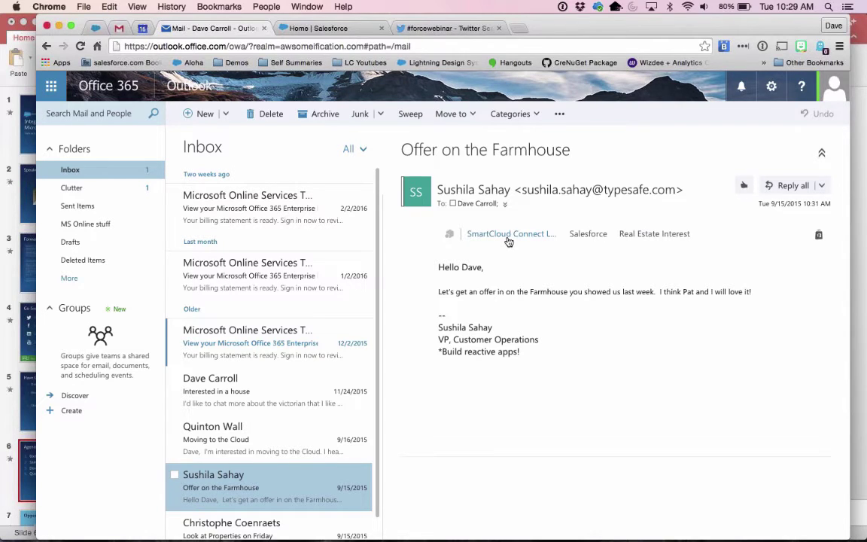
Step: Open the Salesforce add-in, view the sender's contact details, then return to the overview
{"action": "left_click", "coordinate": [592, 235]}
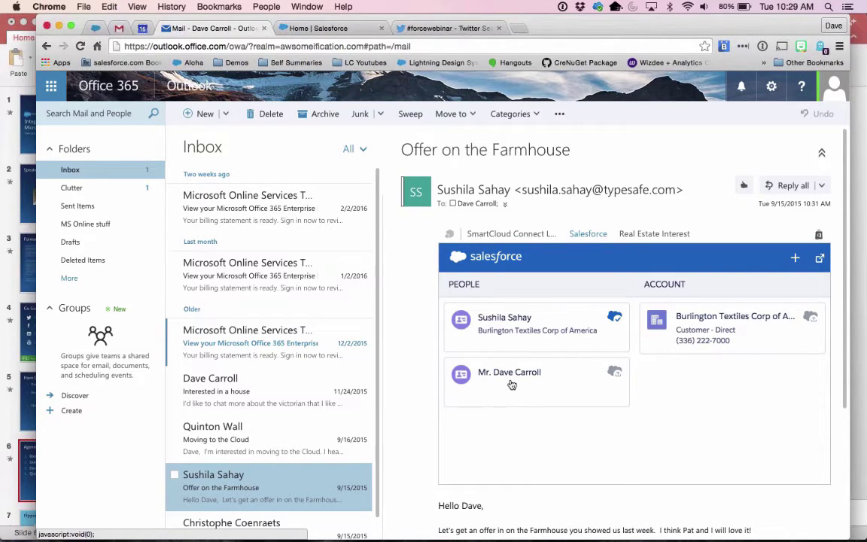
{"action": "left_click", "coordinate": [508, 331]}
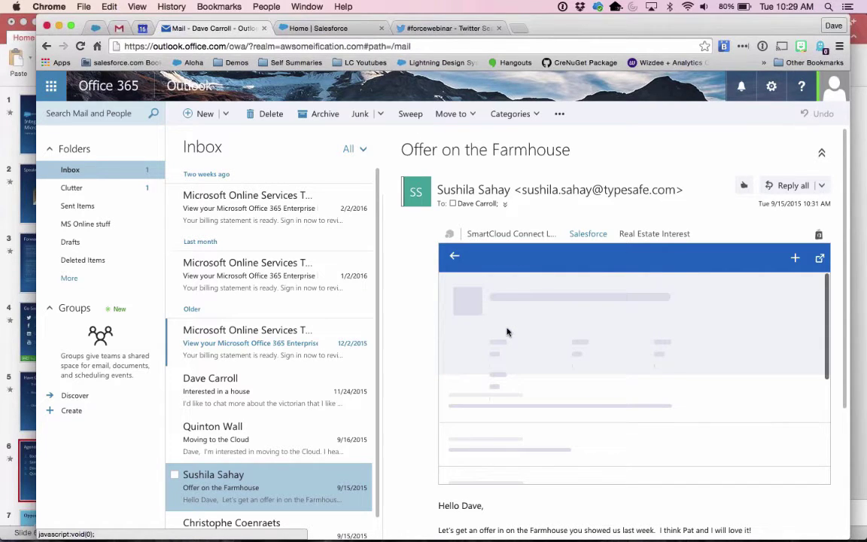
{"action": "scroll", "coordinate": [554, 335], "scroll_direction": "down", "scroll_amount": 5}
{"action": "scroll", "coordinate": [553, 335], "scroll_direction": "down", "scroll_amount": 3}
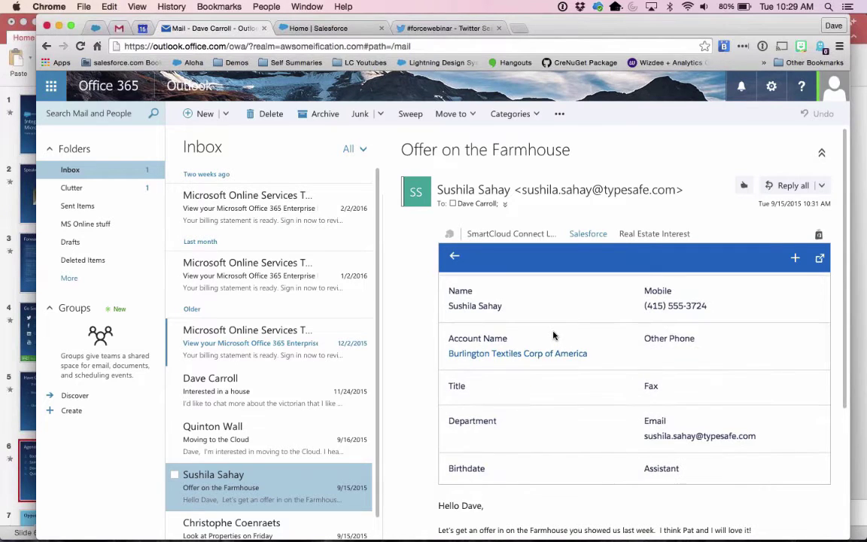
{"action": "scroll", "coordinate": [553, 335], "scroll_direction": "down", "scroll_amount": 1}
{"action": "scroll", "coordinate": [553, 335], "scroll_direction": "up", "scroll_amount": 6}
{"action": "scroll", "coordinate": [553, 335], "scroll_direction": "up", "scroll_amount": 1}
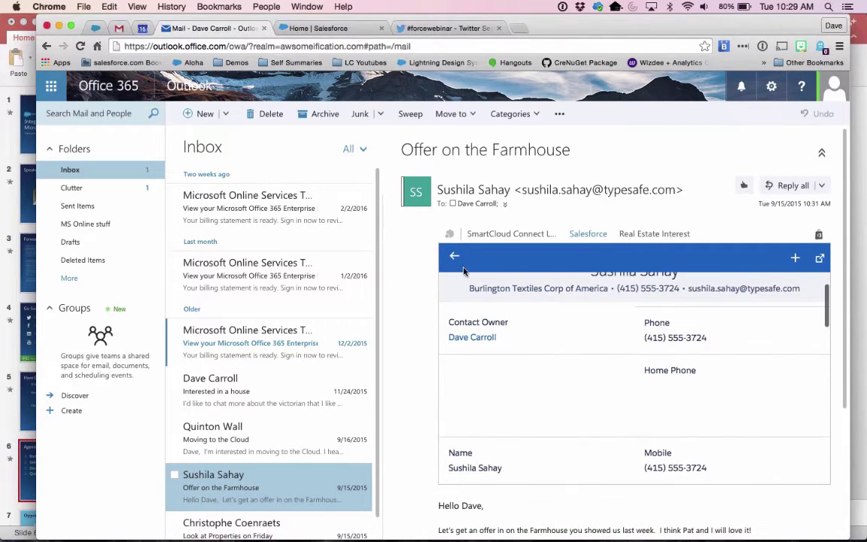
{"action": "left_click", "coordinate": [474, 275]}
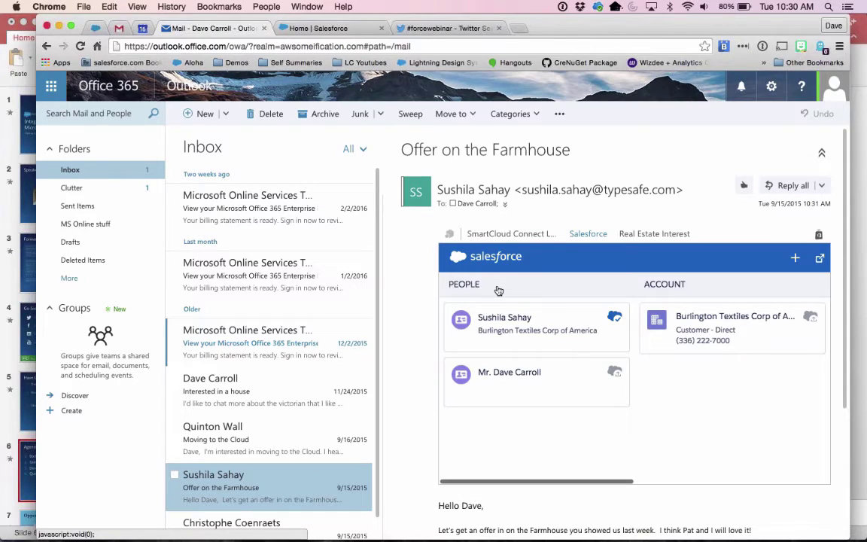
Step: Scroll the Salesforce panel right to reach the Cases cards
{"action": "scroll", "coordinate": [498, 290], "scroll_direction": "right", "scroll_amount": 3}
{"action": "scroll", "coordinate": [498, 290], "scroll_direction": "right", "scroll_amount": 3}
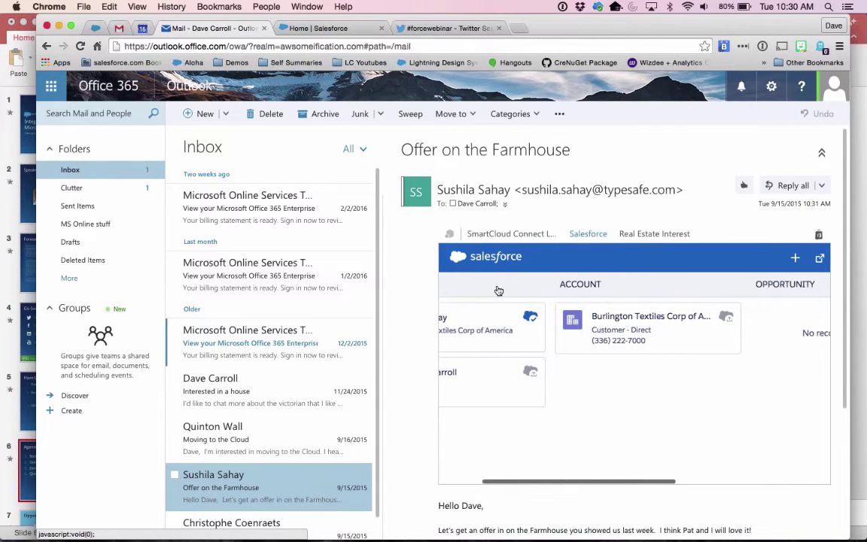
{"action": "scroll", "coordinate": [498, 291], "scroll_direction": "right", "scroll_amount": 2}
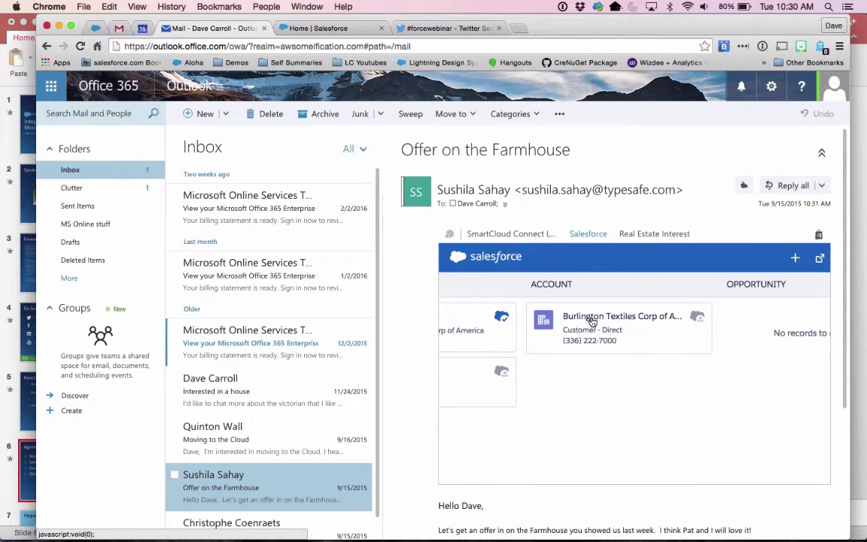
{"action": "scroll", "coordinate": [593, 321], "scroll_direction": "right", "scroll_amount": 5}
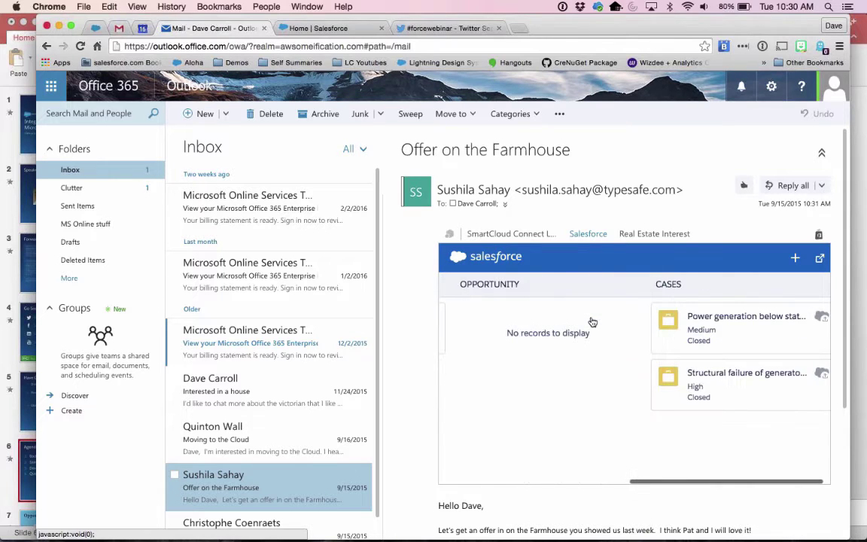
{"action": "scroll", "coordinate": [593, 321], "scroll_direction": "right", "scroll_amount": 1}
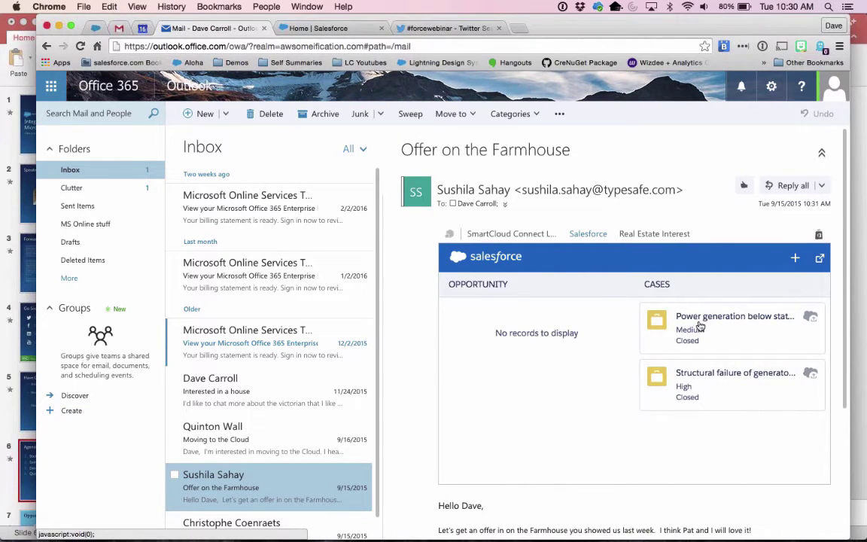
{"action": "left_click", "coordinate": [694, 374]}
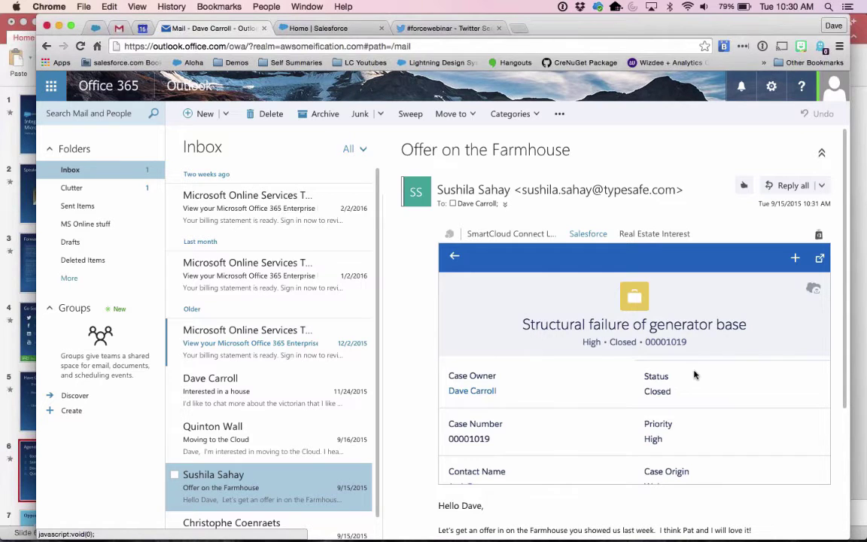
Step: Switch to desktop Outlook and open the 'Offer on the Farmhouse' email
{"action": "key", "text": "super+Tab"}
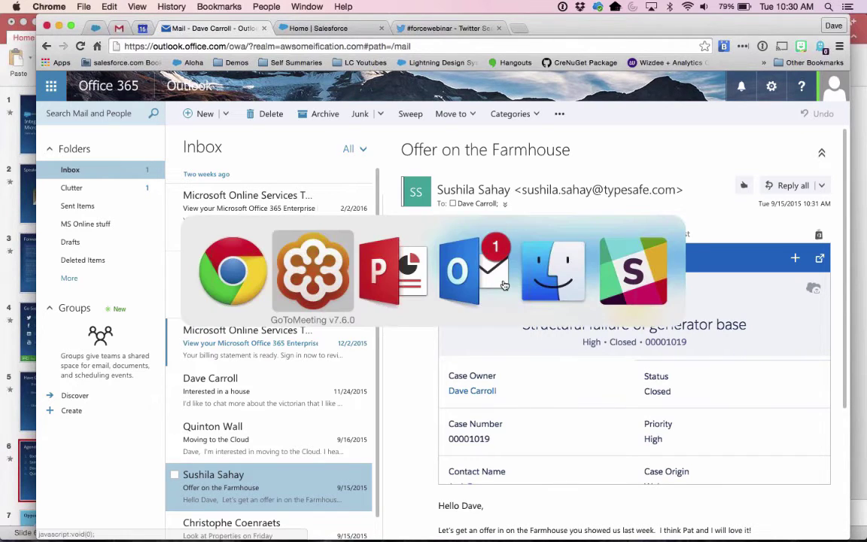
{"action": "left_click", "coordinate": [483, 277]}
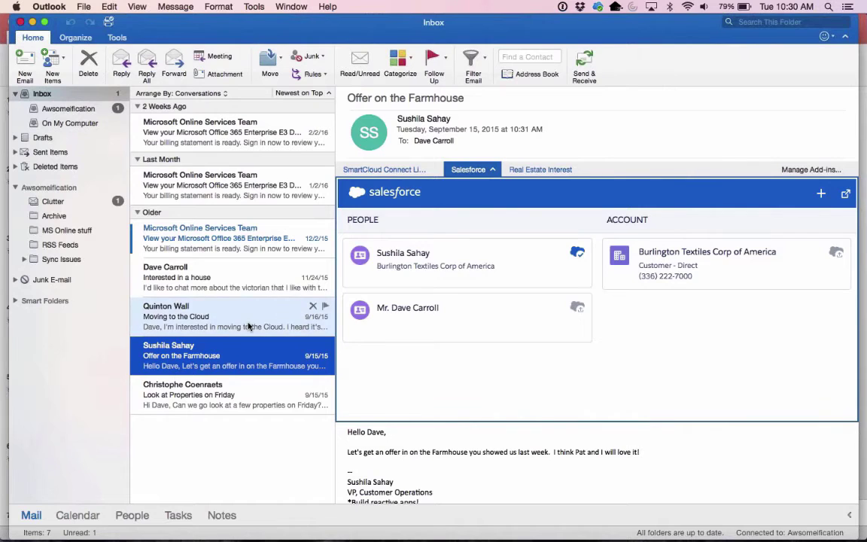
{"action": "left_click", "coordinate": [248, 326]}
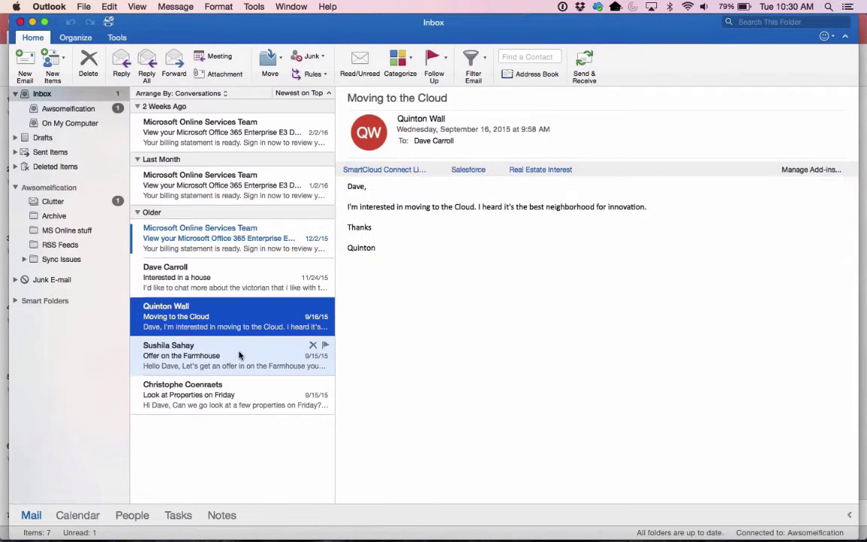
{"action": "left_click", "coordinate": [239, 355]}
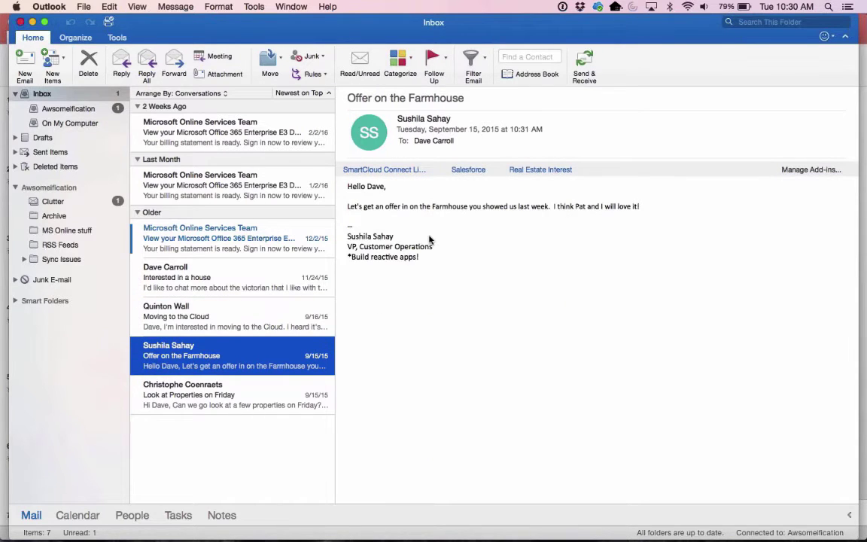
Step: Open the Salesforce add-in and scroll through its People and Account cards
{"action": "left_click", "coordinate": [468, 170]}
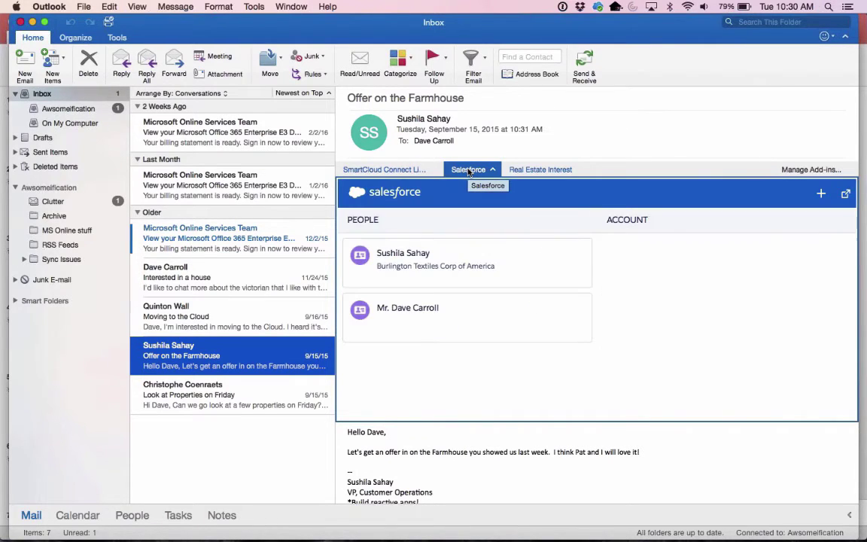
{"action": "scroll", "coordinate": [615, 306], "scroll_direction": "right", "scroll_amount": 3}
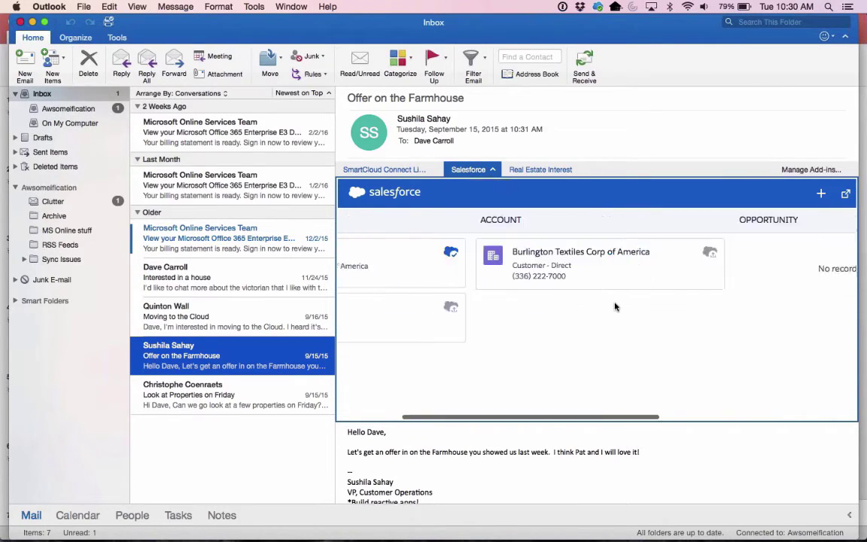
{"action": "scroll", "coordinate": [615, 306], "scroll_direction": "right", "scroll_amount": 7}
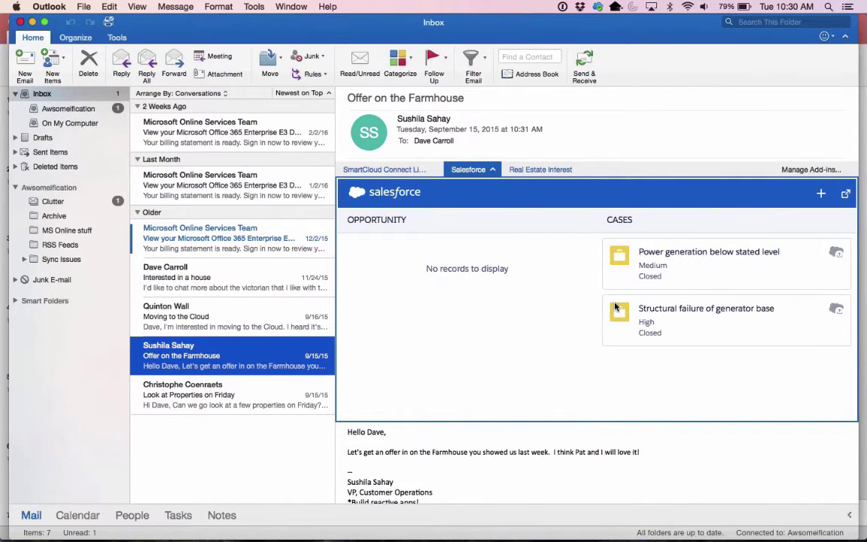
{"action": "scroll", "coordinate": [615, 306], "scroll_direction": "left", "scroll_amount": 5}
{"action": "scroll", "coordinate": [615, 306], "scroll_direction": "left", "scroll_amount": 3}
{"action": "scroll", "coordinate": [615, 307], "scroll_direction": "left", "scroll_amount": 1}
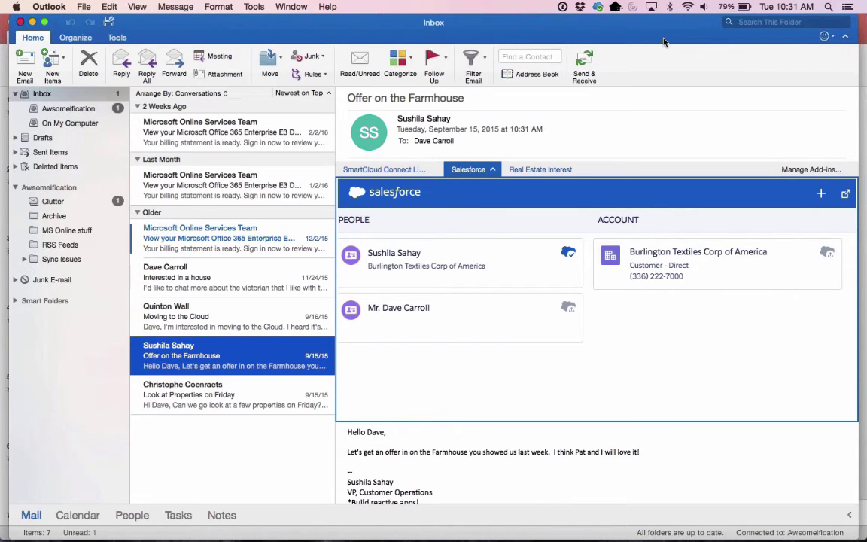
Step: Switch back to Chrome showing Outlook on the web
{"action": "key", "text": "cmd+Tab"}
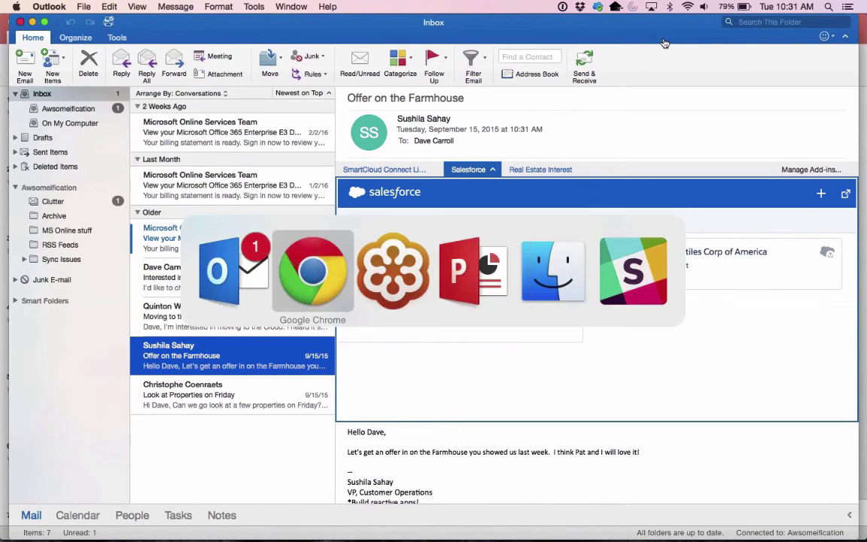
{"action": "key", "text": "Escape"}
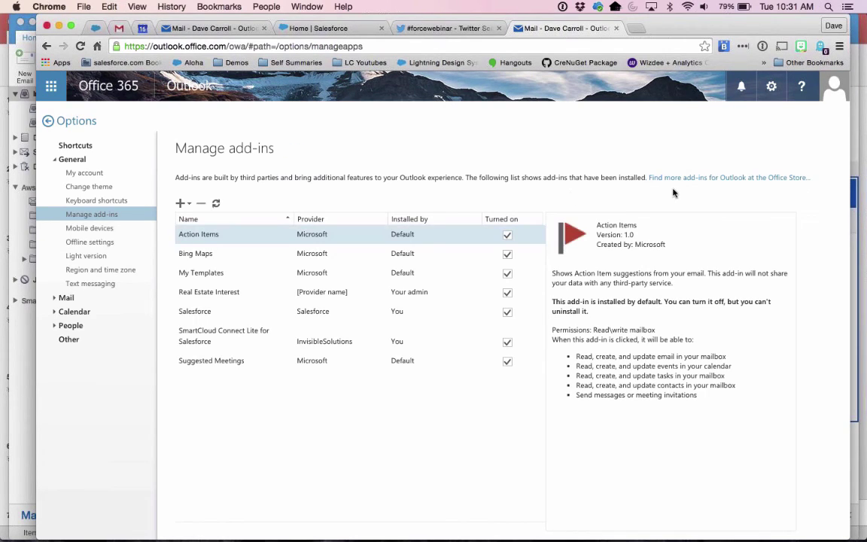
Step: Search the Office Store's Outlook add-ins for 'salesforce'
{"action": "left_click", "coordinate": [698, 178]}
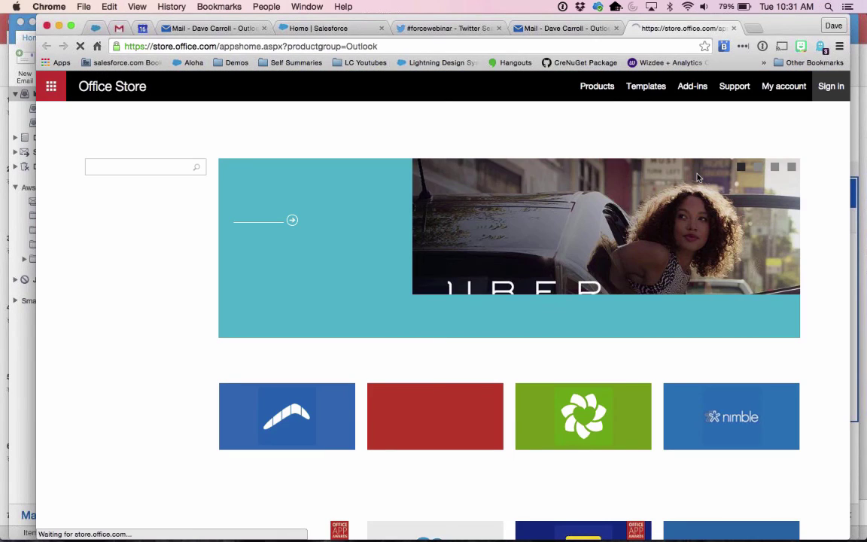
{"action": "left_click", "coordinate": [141, 168]}
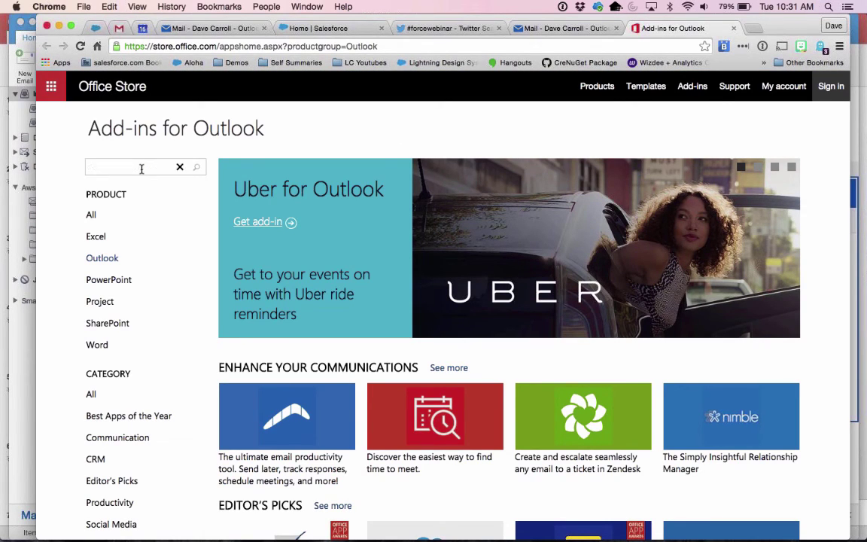
{"action": "type", "text": "salesforce"}
{"action": "key", "text": "Return"}
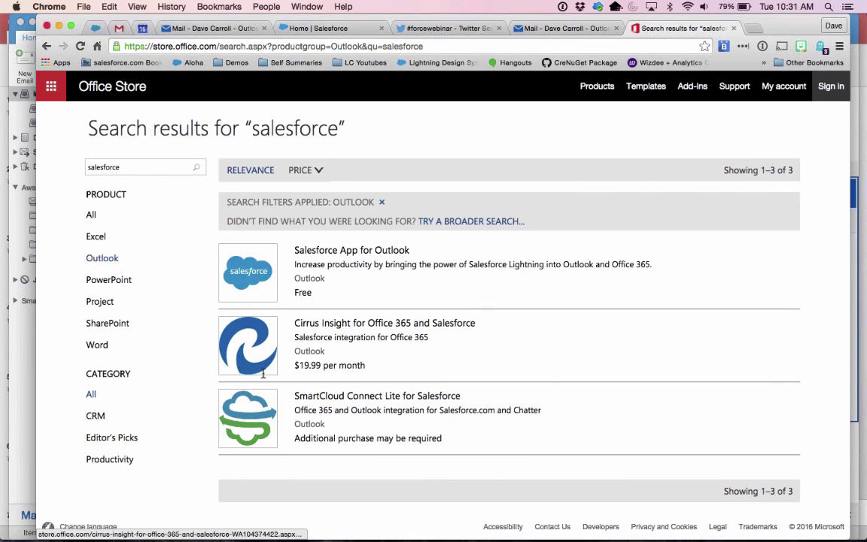